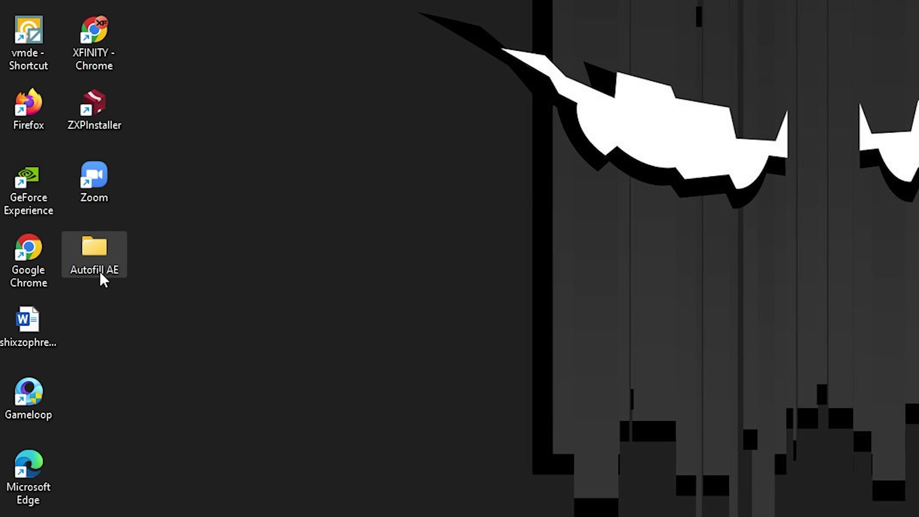
Step: Open the Plugin Everything folder inside Autofill AE
mouse_move(97, 277)
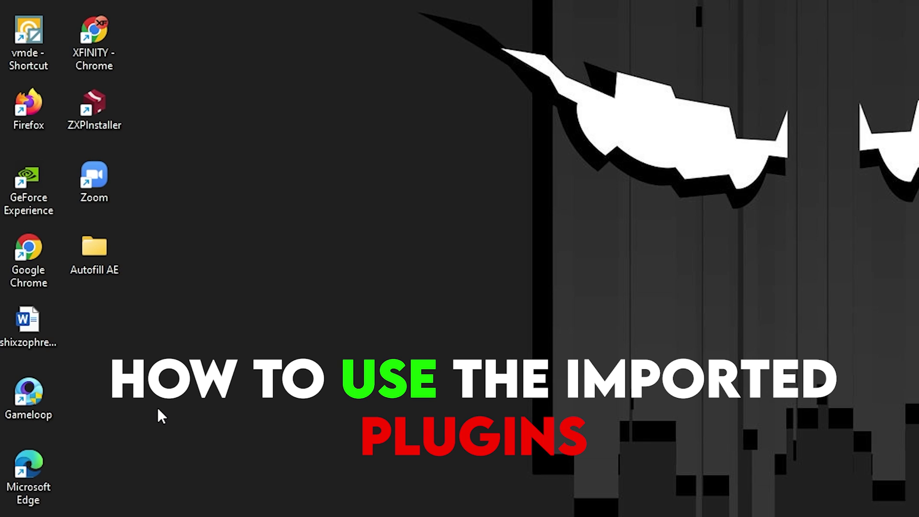
double_click(106, 268)
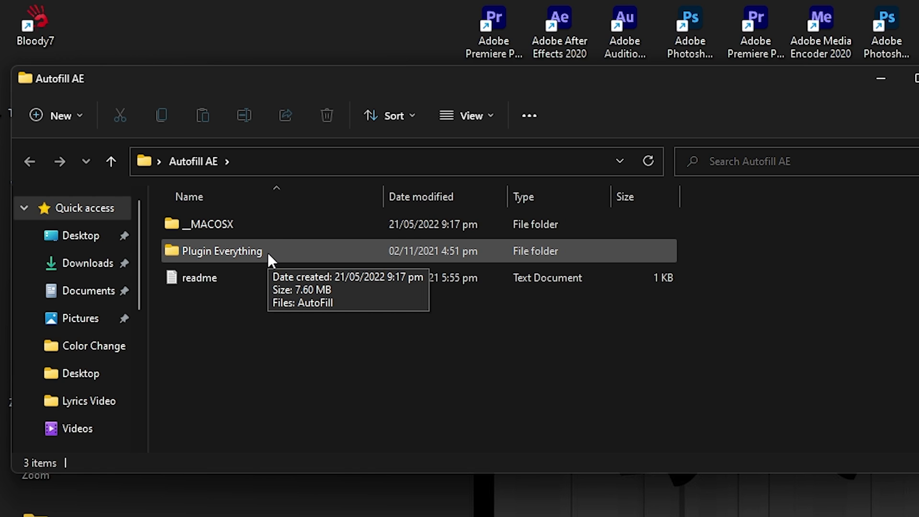
double_click(268, 252)
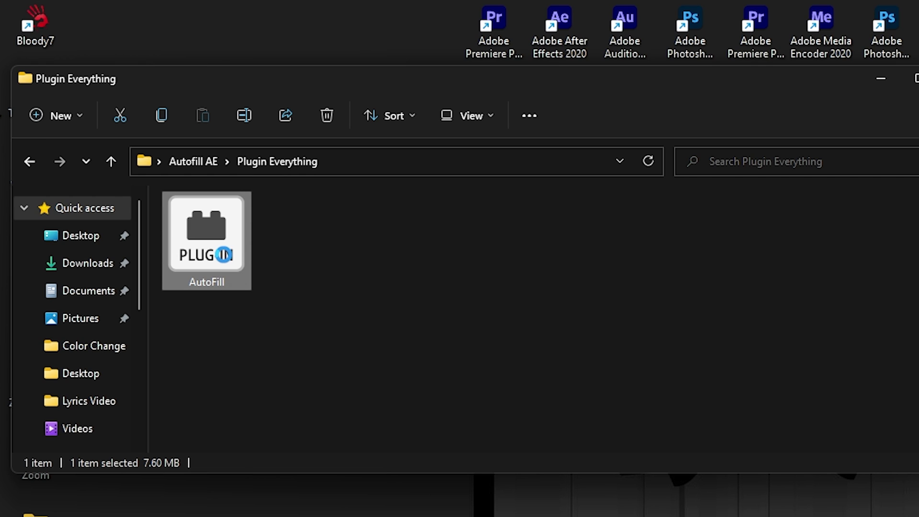
Step: Check the AutoFill file's Properties to confirm it is a 7.60 MB .aex effect
right_click(226, 260)
left_click(293, 494)
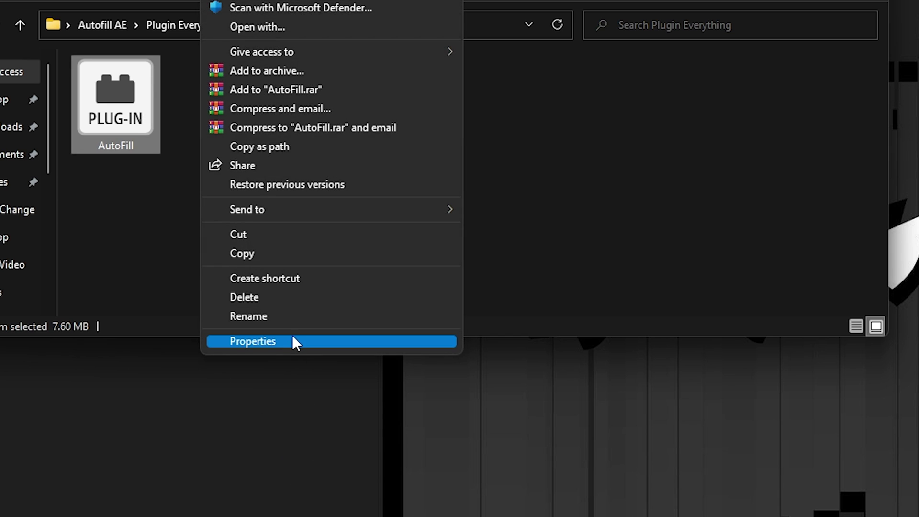
left_click(292, 341)
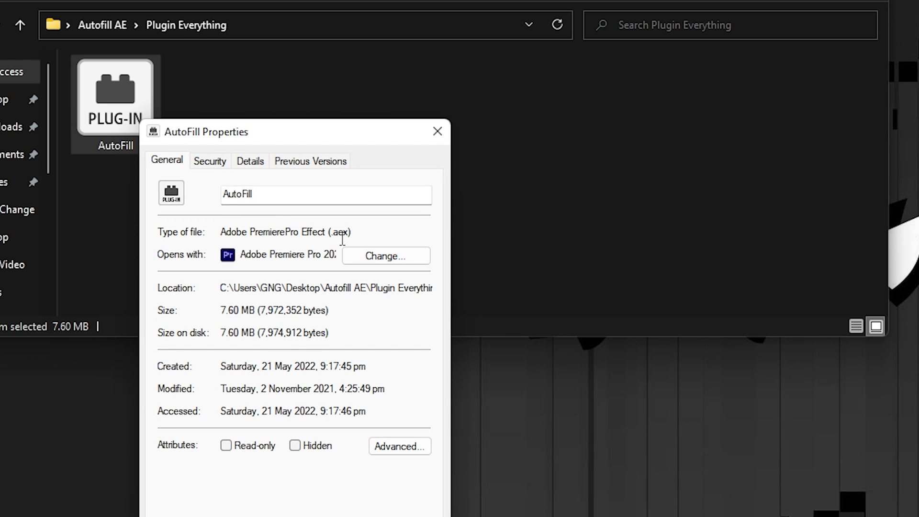
left_click_drag(352, 233, 221, 235)
left_click(231, 235)
left_click_drag(223, 232, 369, 232)
left_click(369, 232)
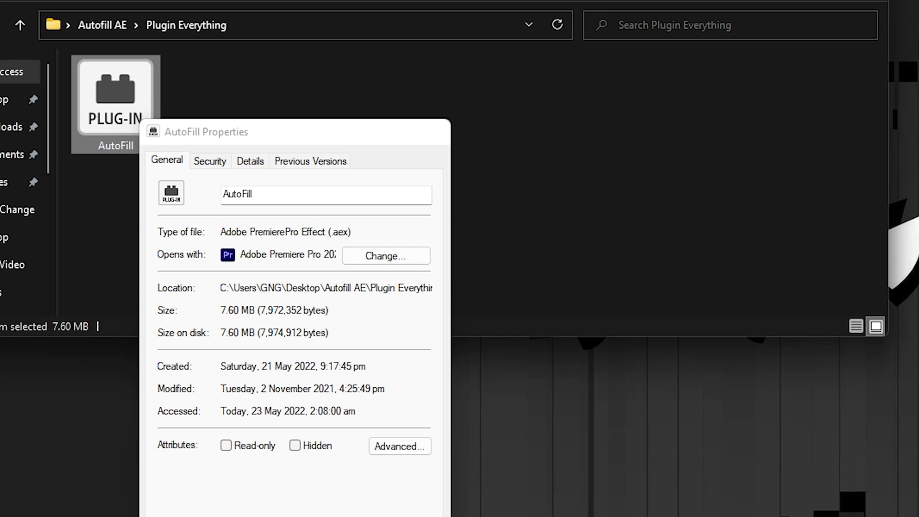
key("Escape")
Step: Copy the AutoFill plug-in file and minimize its folder window
right_click(145, 115)
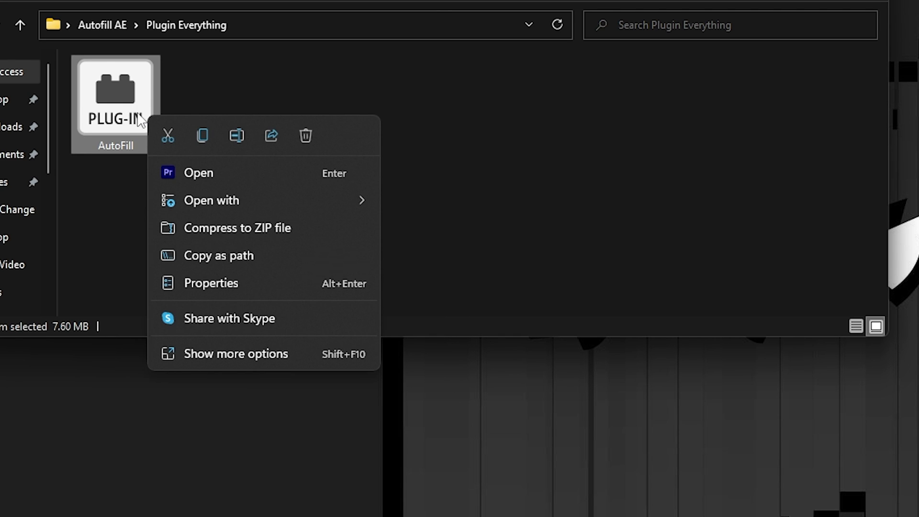
left_click(220, 349)
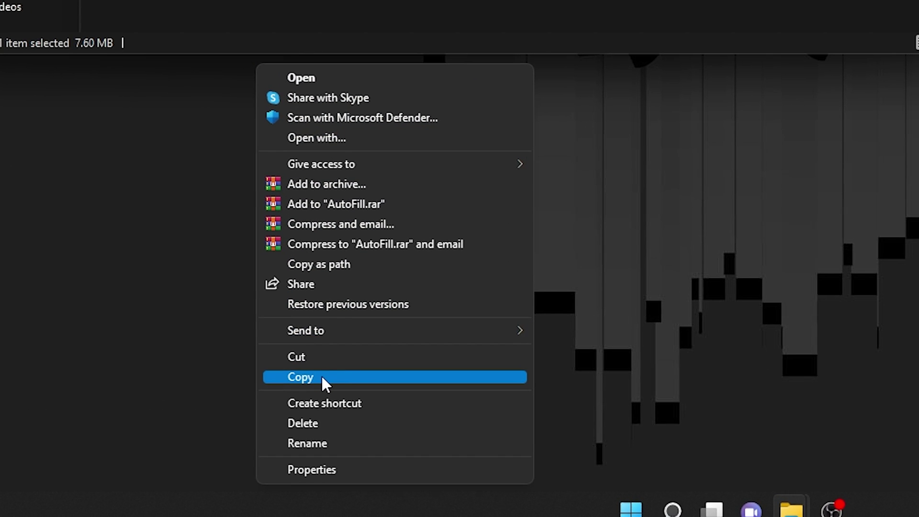
left_click(321, 379)
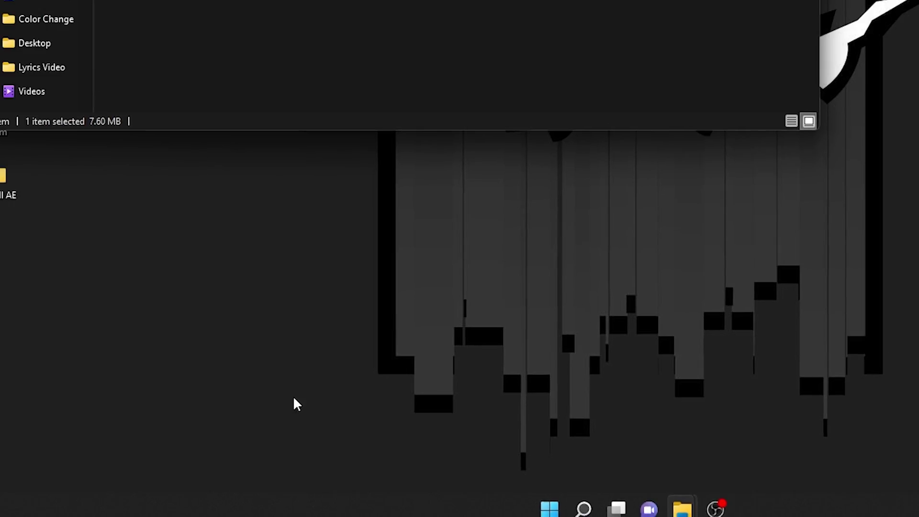
left_click(520, 45)
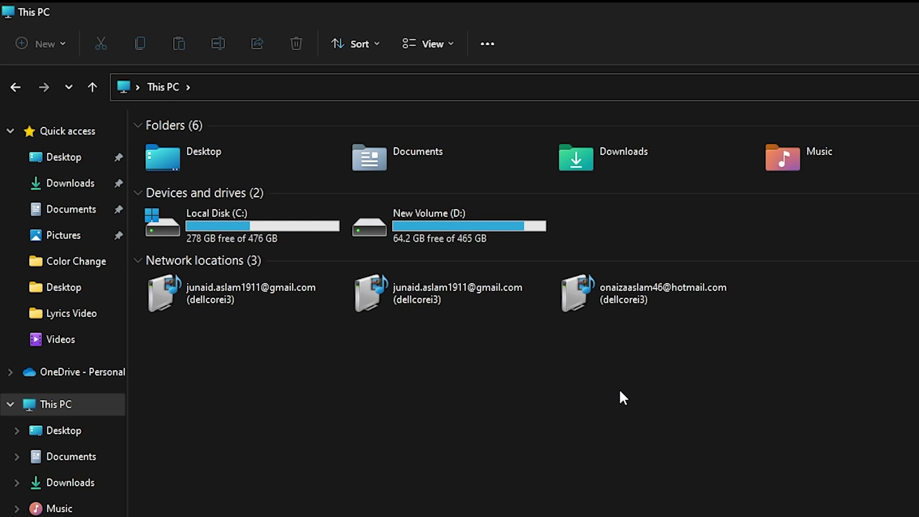
Step: Browse C: > Program Files > Adobe > Adobe After Effects 2020 > Support Files > Plug-ins
double_click(264, 234)
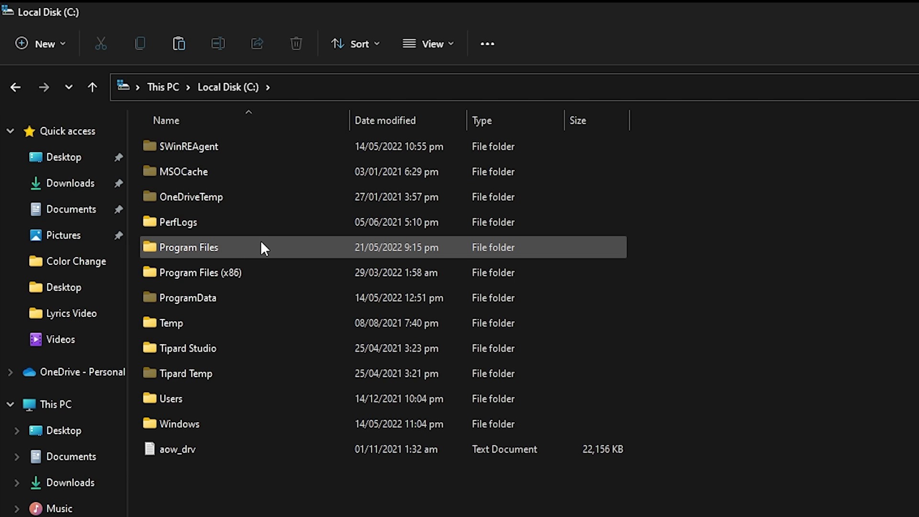
double_click(258, 244)
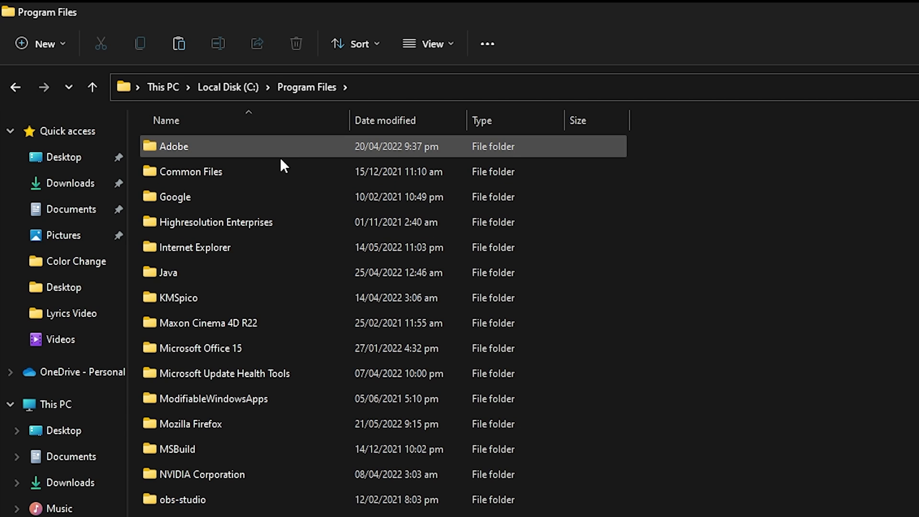
double_click(200, 149)
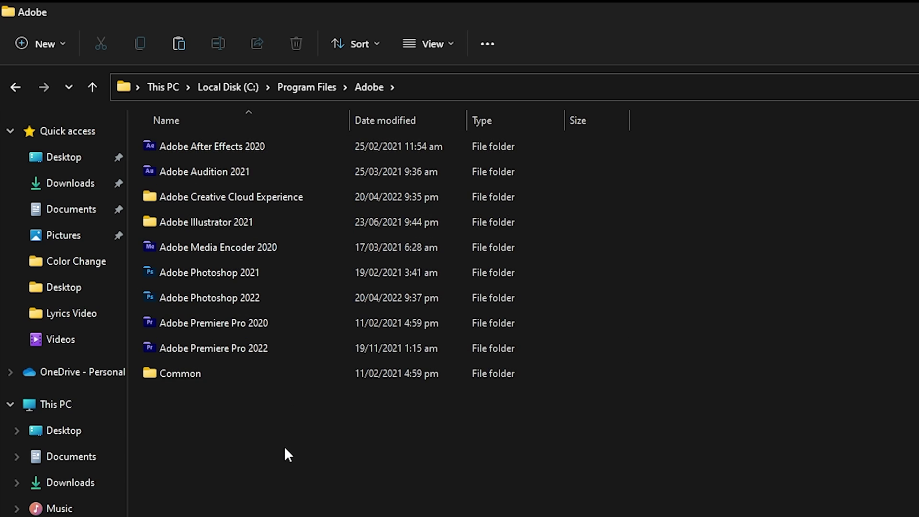
mouse_move(229, 147)
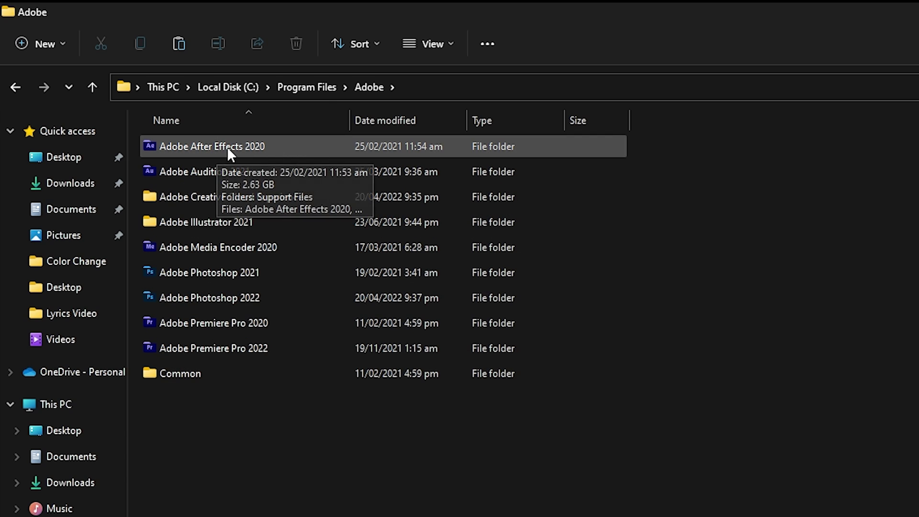
double_click(272, 146)
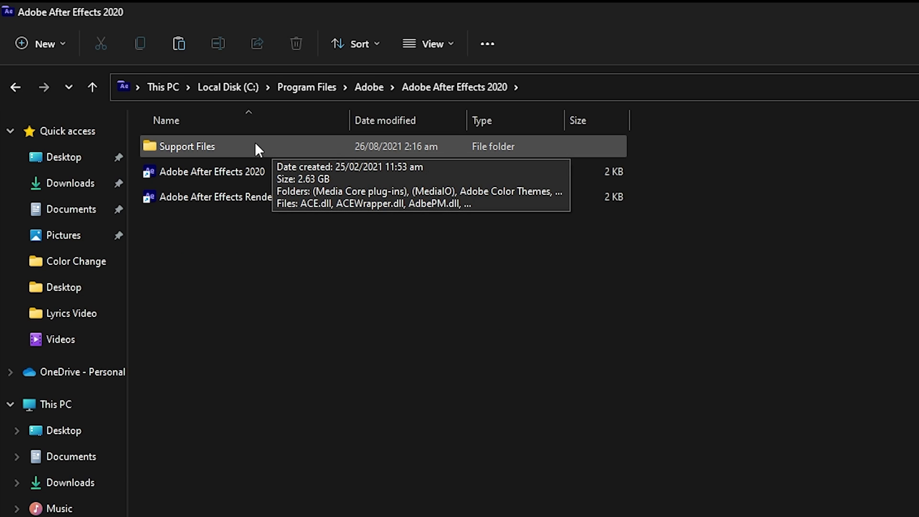
double_click(224, 144)
scroll(240, 370, "down", 3)
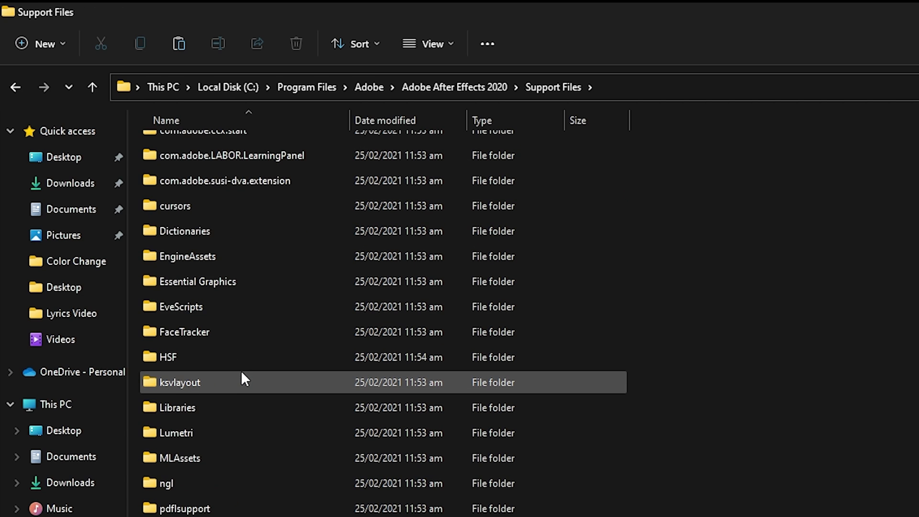
double_click(210, 324)
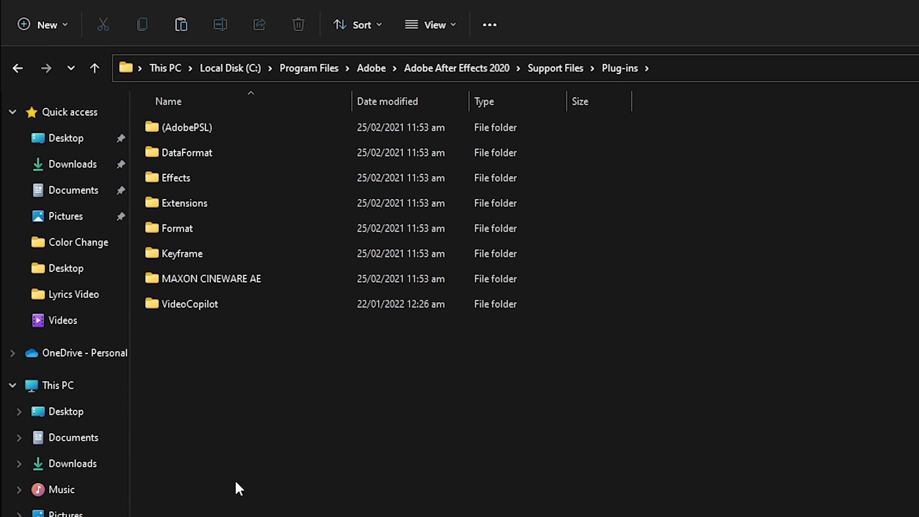
Step: Paste AutoFill into the Plug-ins folder with administrator permission, then show the desktop
right_click(275, 436)
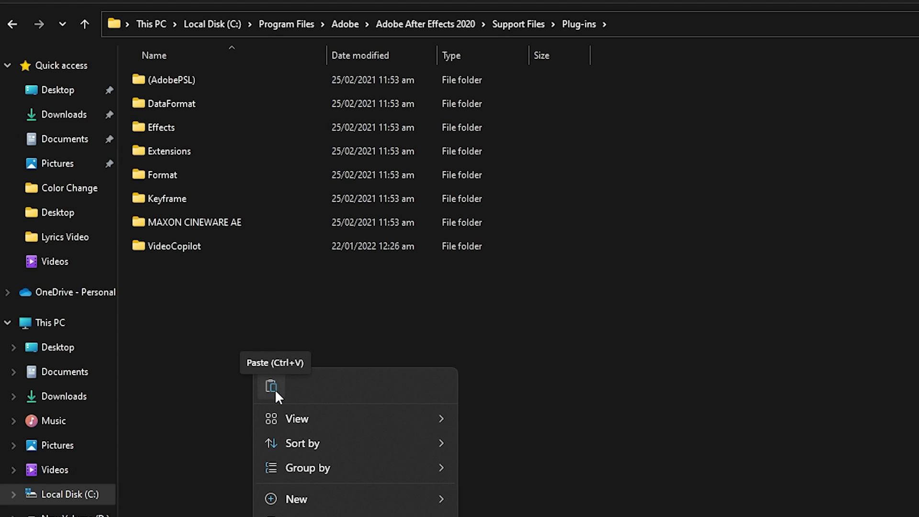
left_click(274, 389)
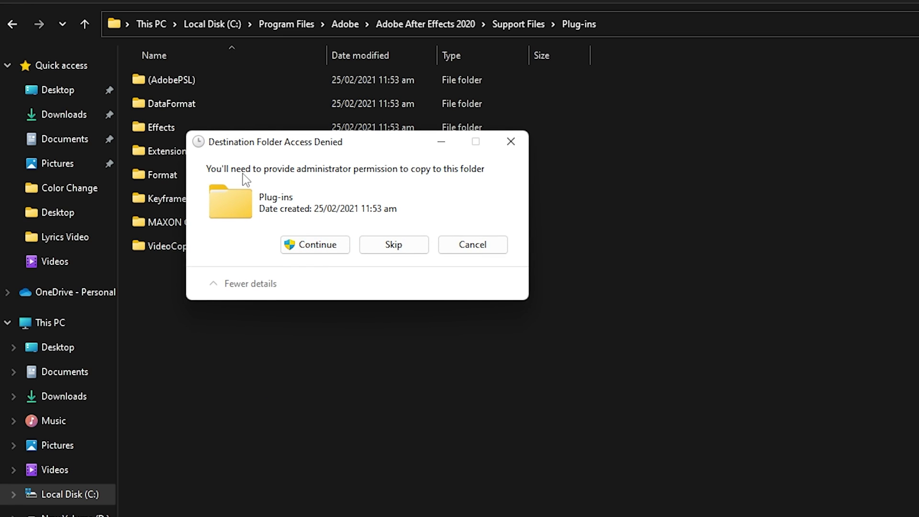
left_click(311, 246)
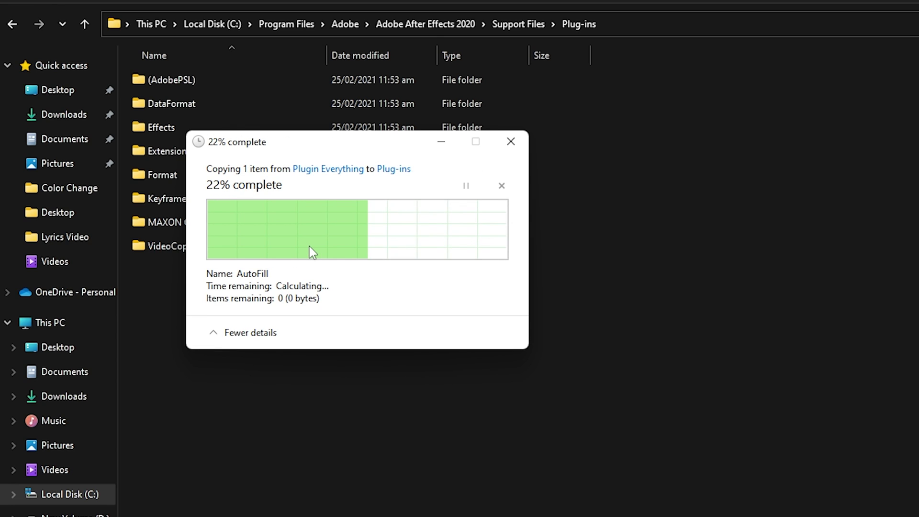
left_click(186, 273)
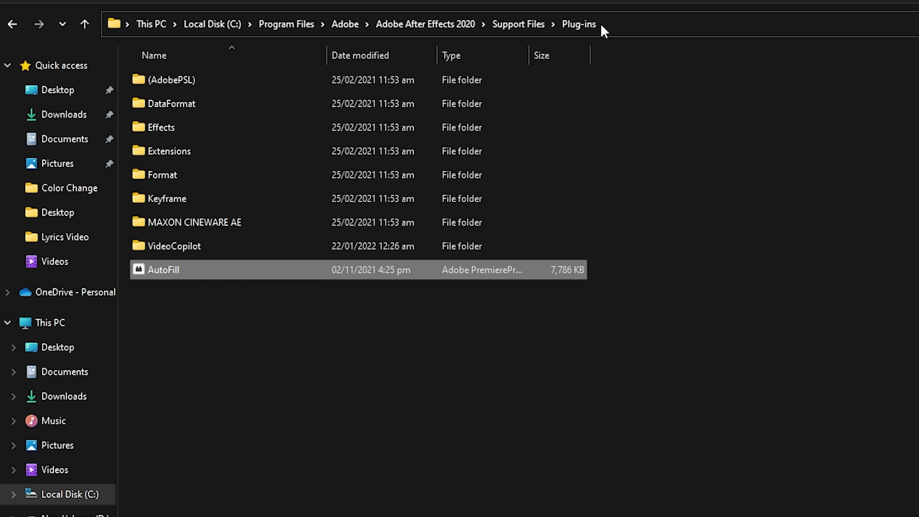
key("super+d")
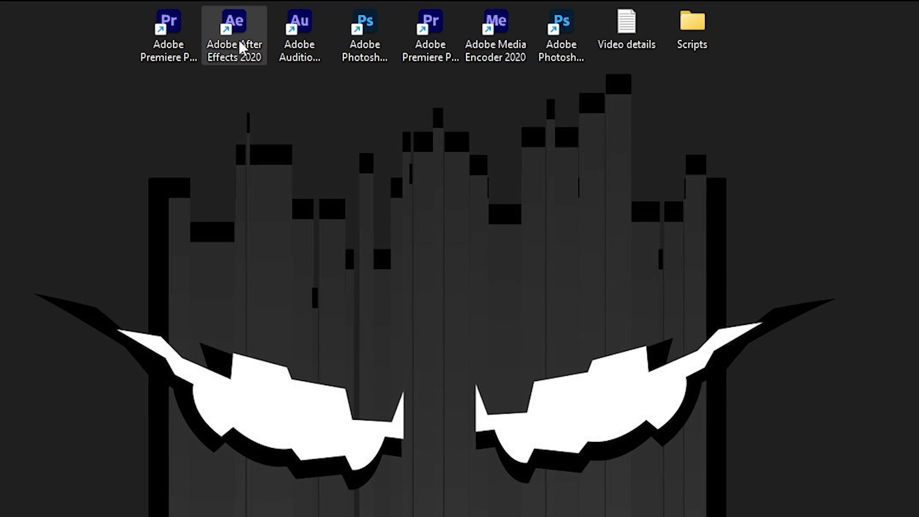
Step: Open After Effects' install location and check AutoFill is in the Plug-ins folder
mouse_move(237, 55)
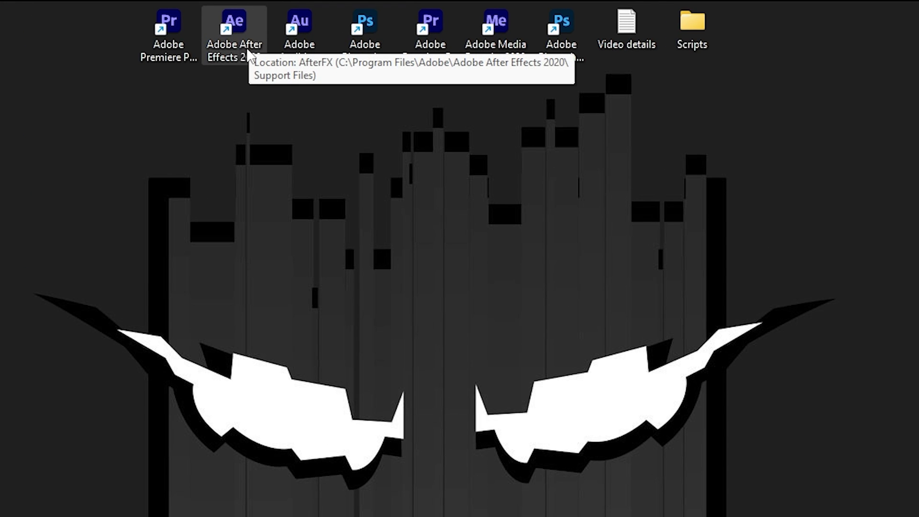
right_click(243, 48)
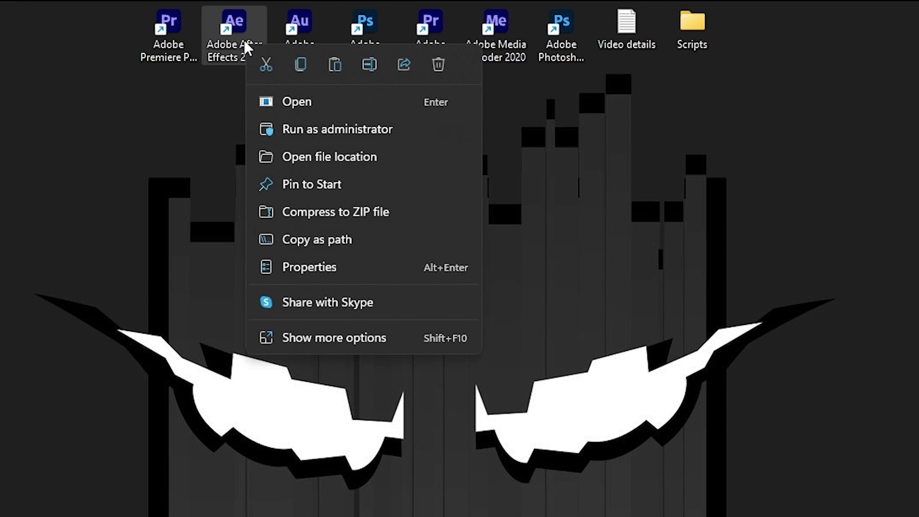
left_click(332, 155)
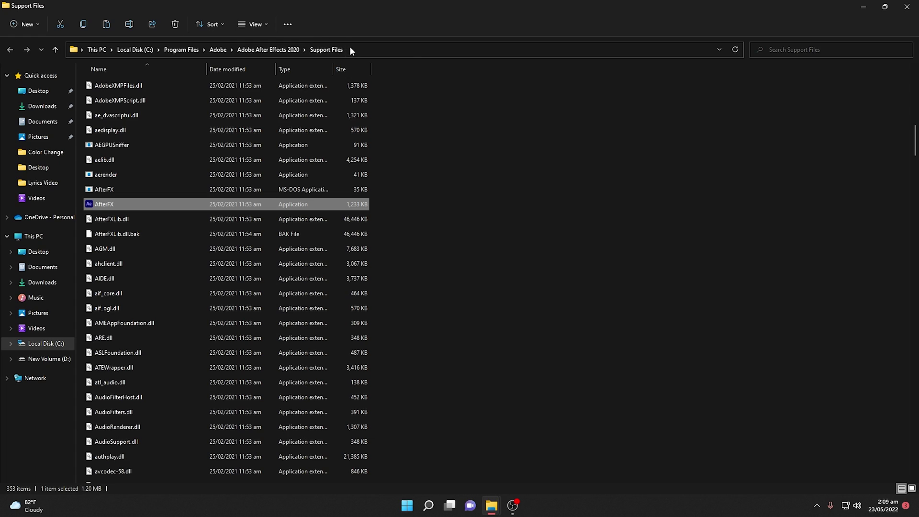
scroll(170, 242, "down", 3)
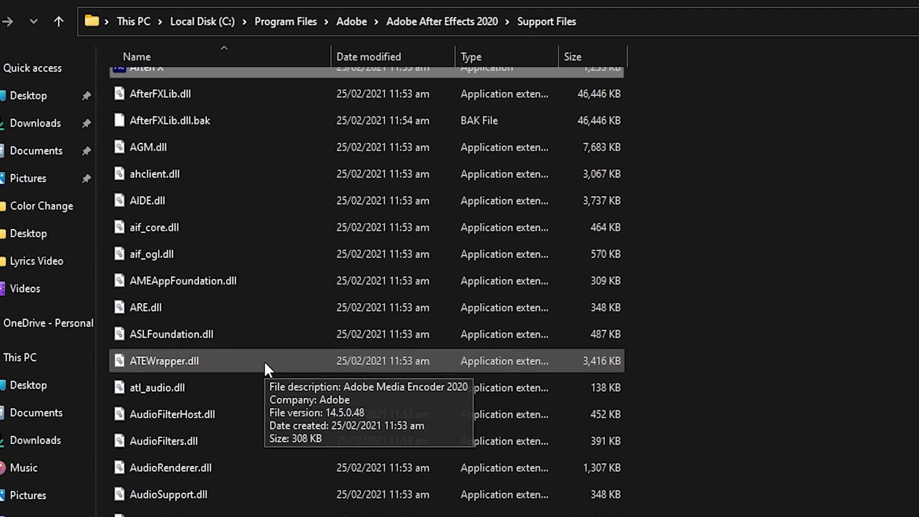
scroll(266, 357, "up", 14)
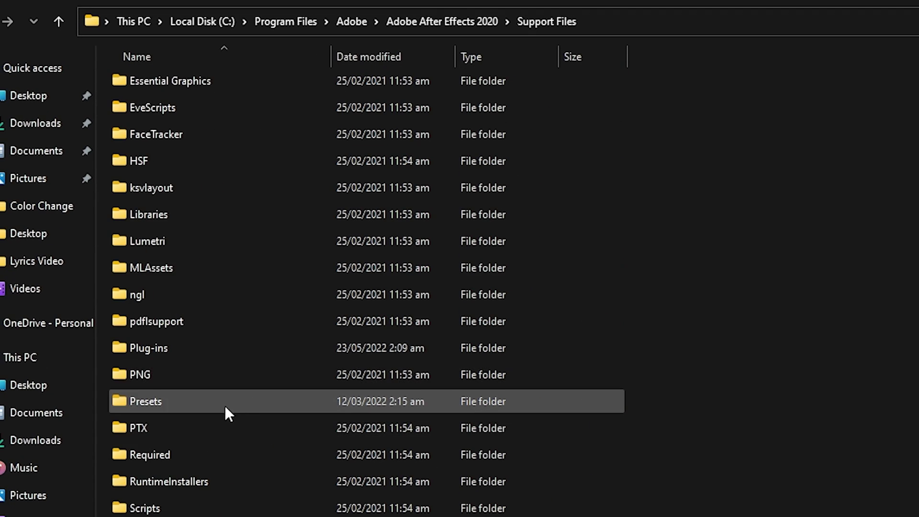
double_click(193, 343)
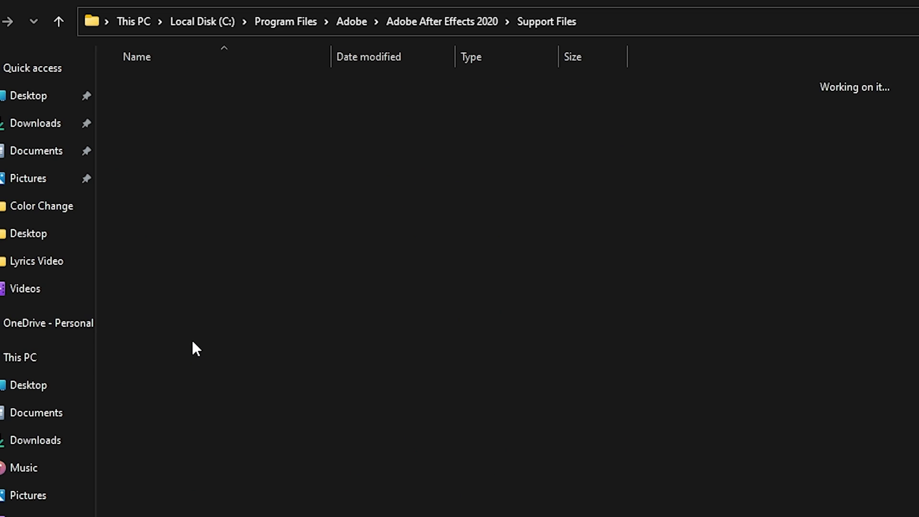
mouse_move(200, 304)
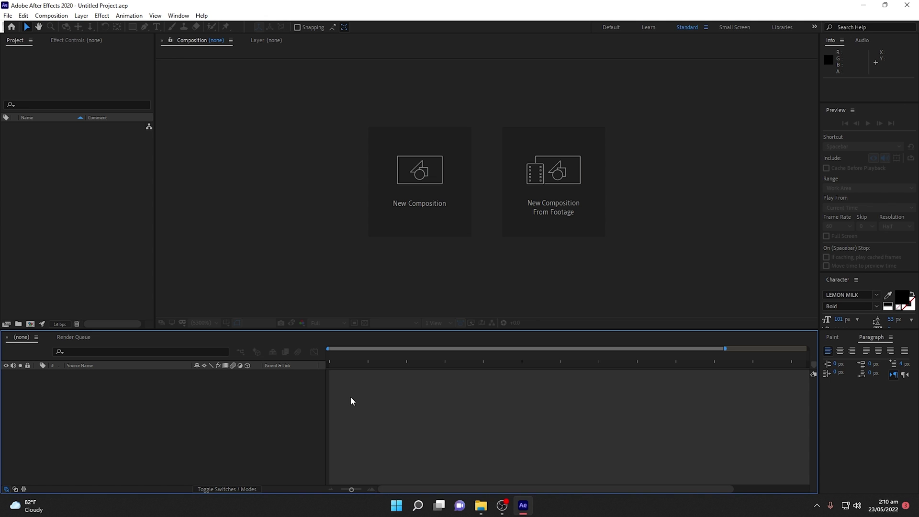
Step: Create Comp 1 at 1920×1080, 60 fps and show the Effects & Presets panel
left_click(416, 204)
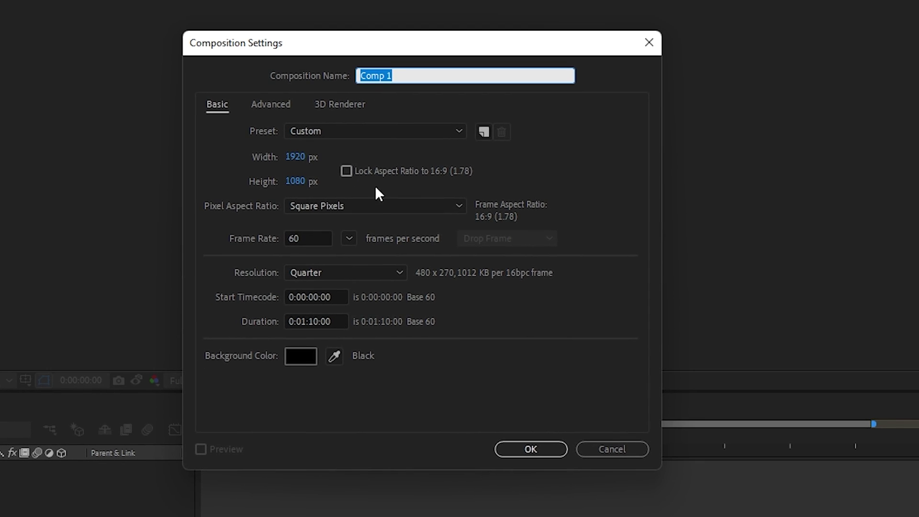
left_click(527, 448)
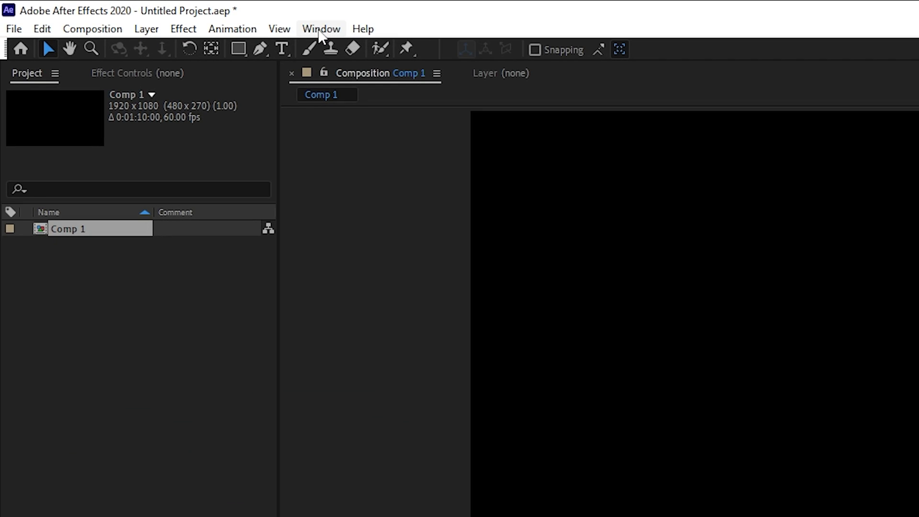
left_click(320, 29)
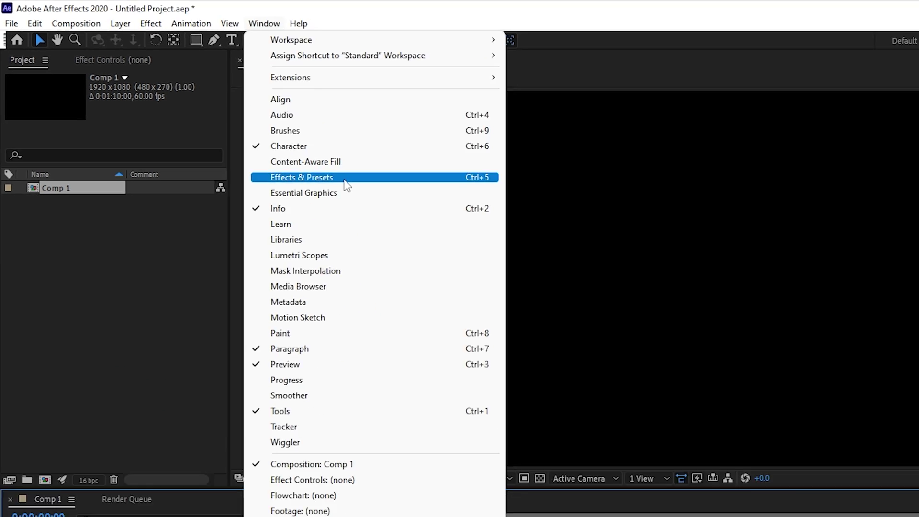
left_click(409, 218)
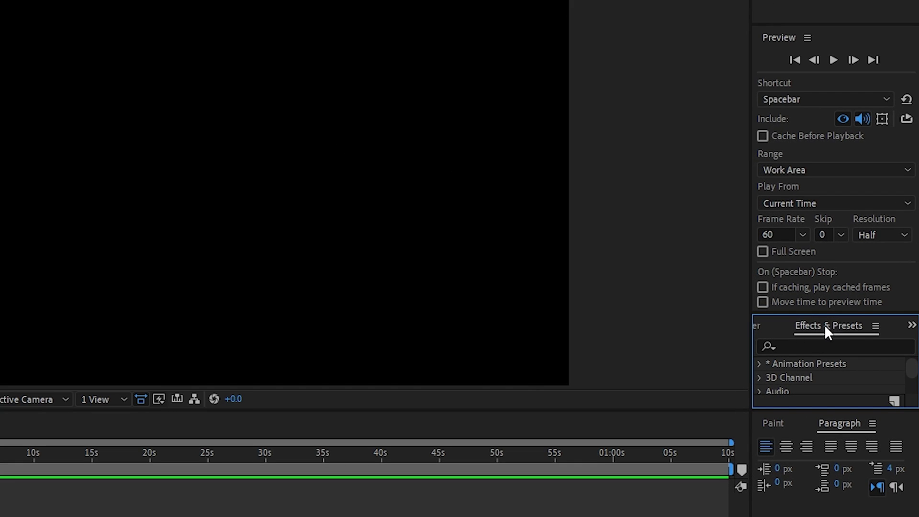
Step: Search Effects & Presets for 'autofill', select AutoFill, and enlarge the timeline area
left_click(834, 110)
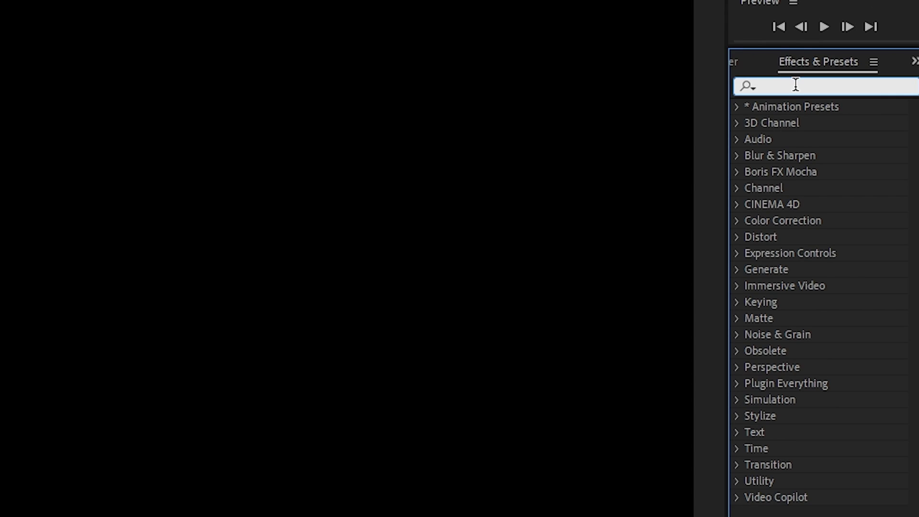
type("autofill")
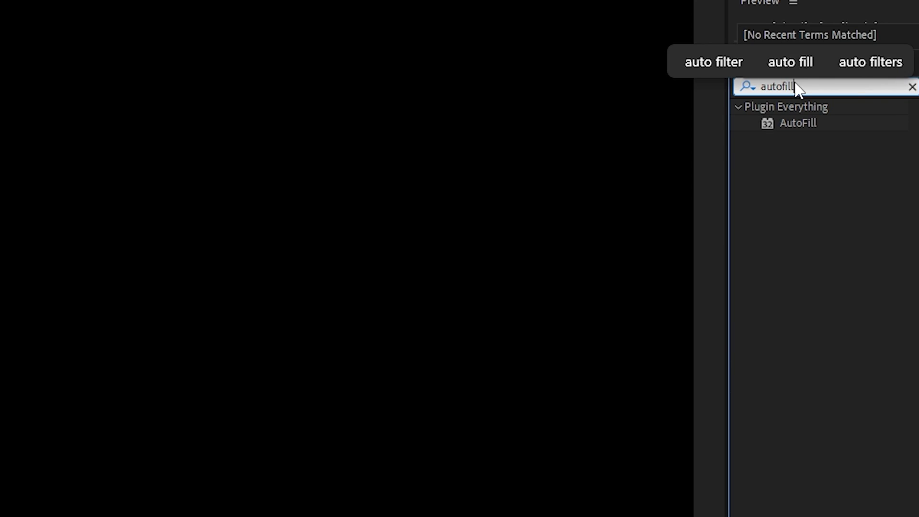
key("Return")
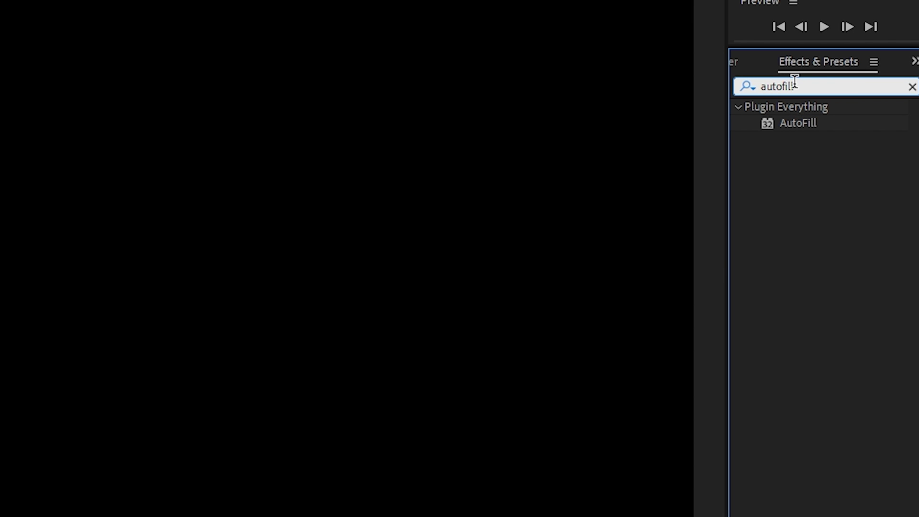
left_click(795, 125)
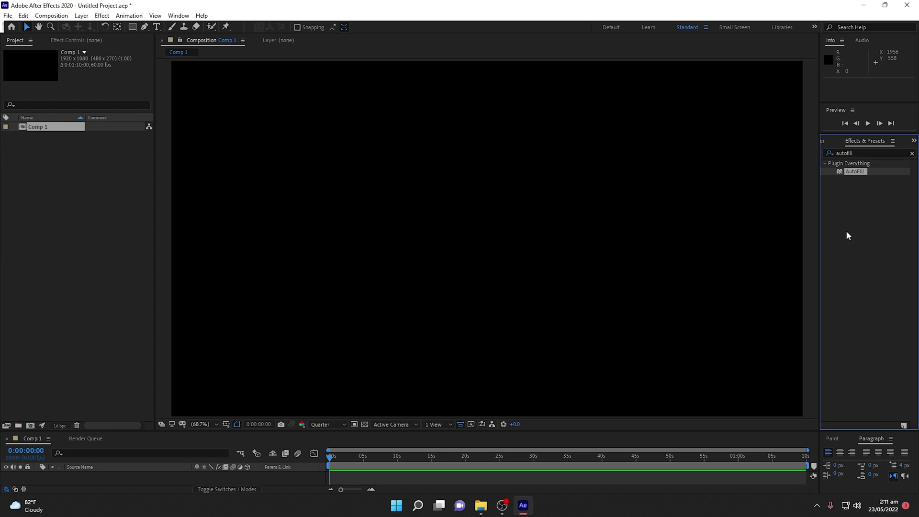
left_click_drag(499, 431, 501, 294)
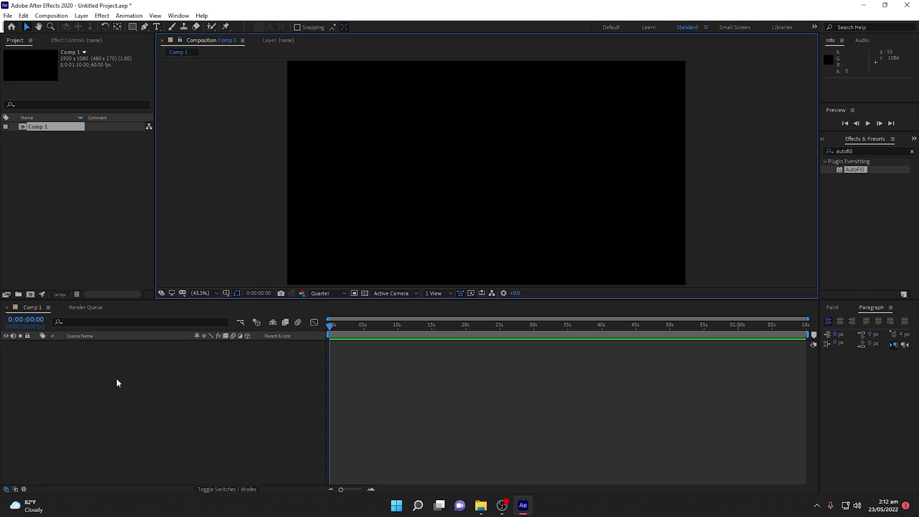
Step: Add a new text layer reading 'xfinity' from the timeline menu
right_click(116, 383)
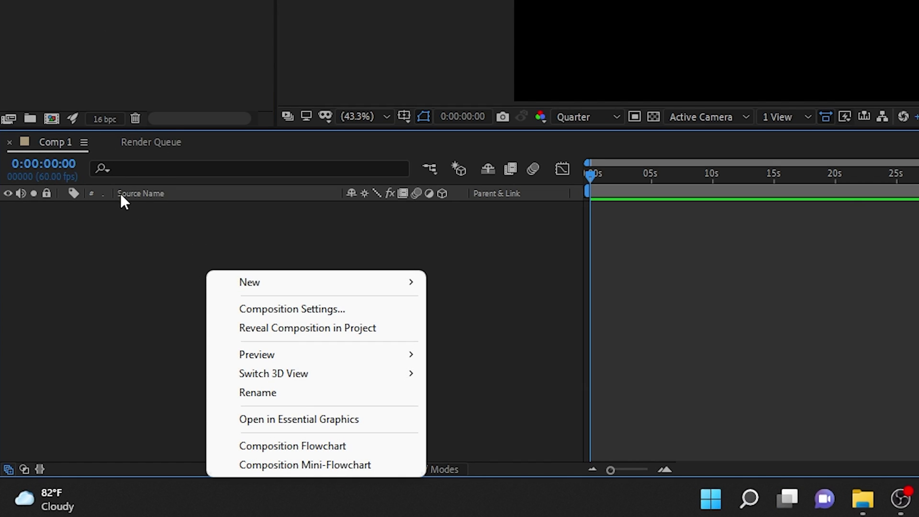
mouse_move(246, 287)
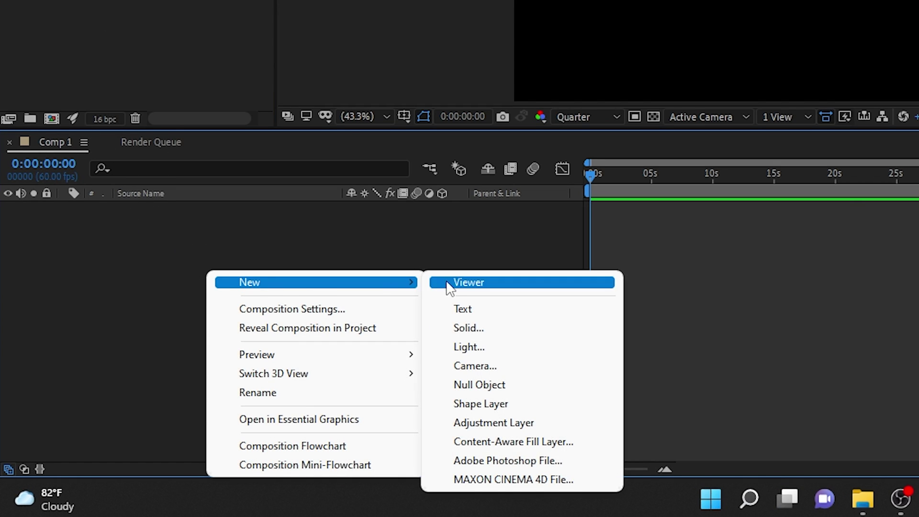
left_click(499, 312)
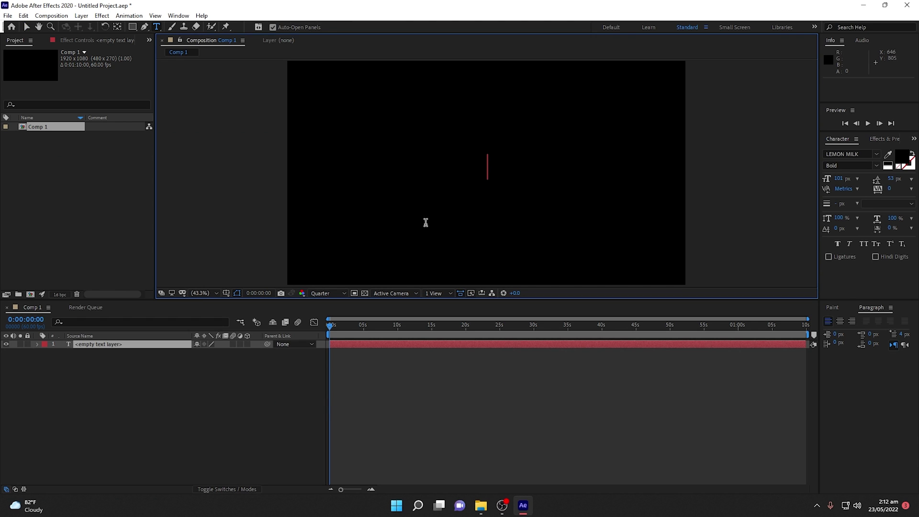
type("xfinity")
Step: Set the text fill colour to white (FFFFFF) and select the xfinity layer
double_click(526, 172)
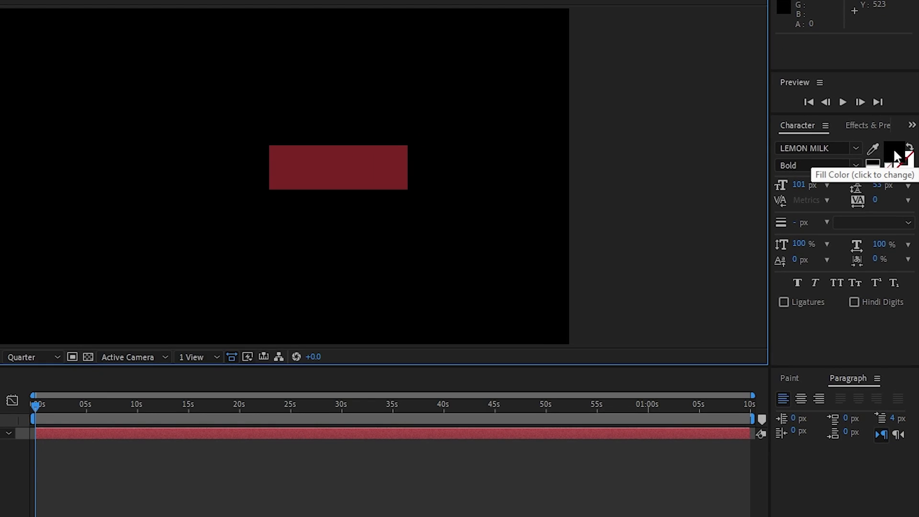
left_click(894, 151)
left_click_drag(512, 234, 364, 153)
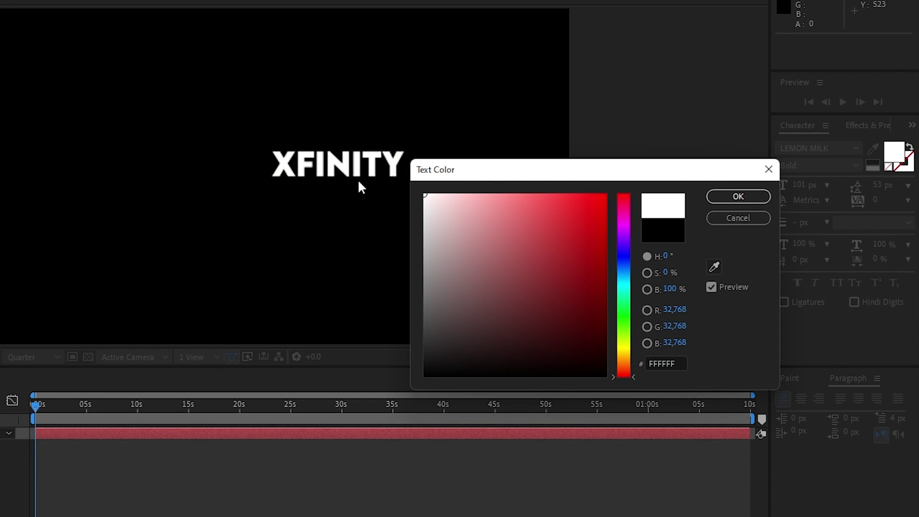
left_click(737, 197)
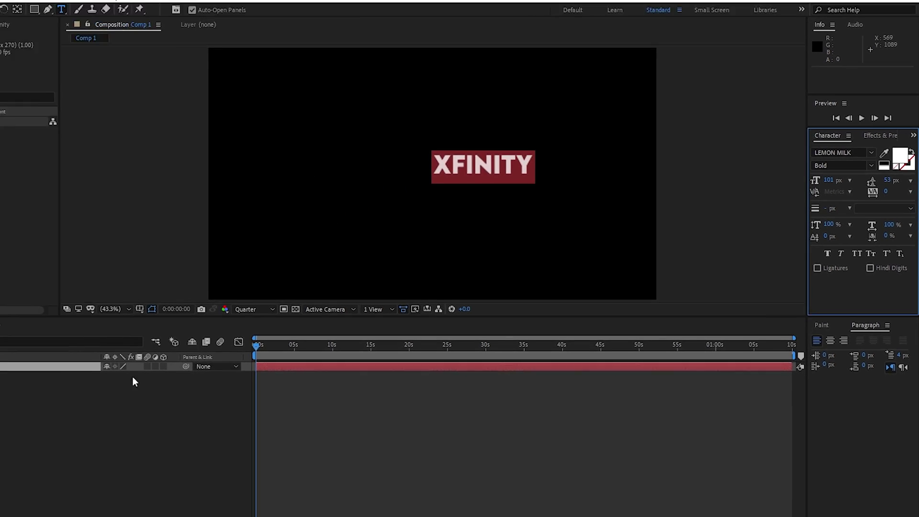
left_click(139, 368)
left_click(104, 347)
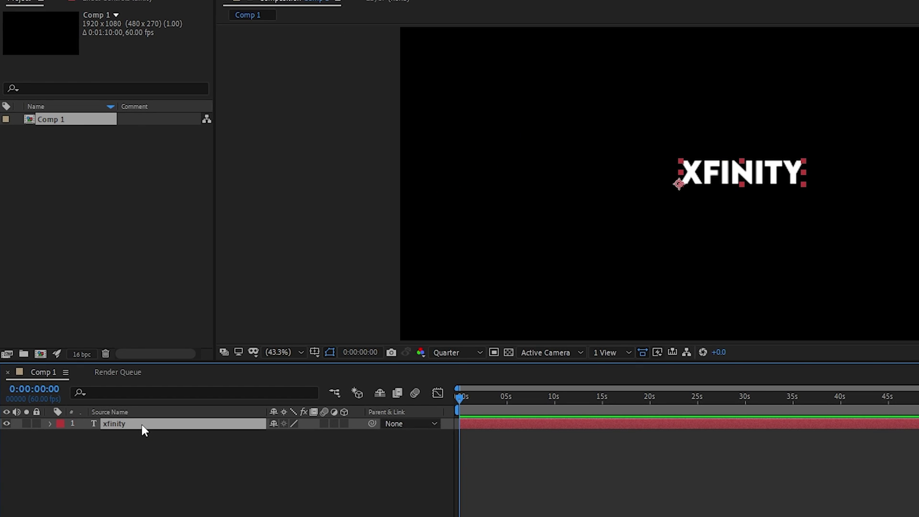
Step: Scale the XFINITY text layer up to 239%
key("s")
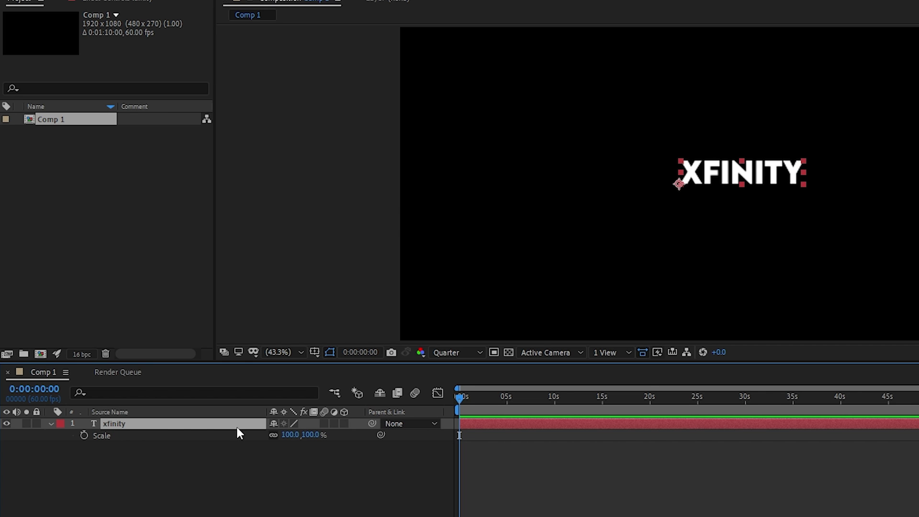
left_click_drag(284, 435, 290, 434)
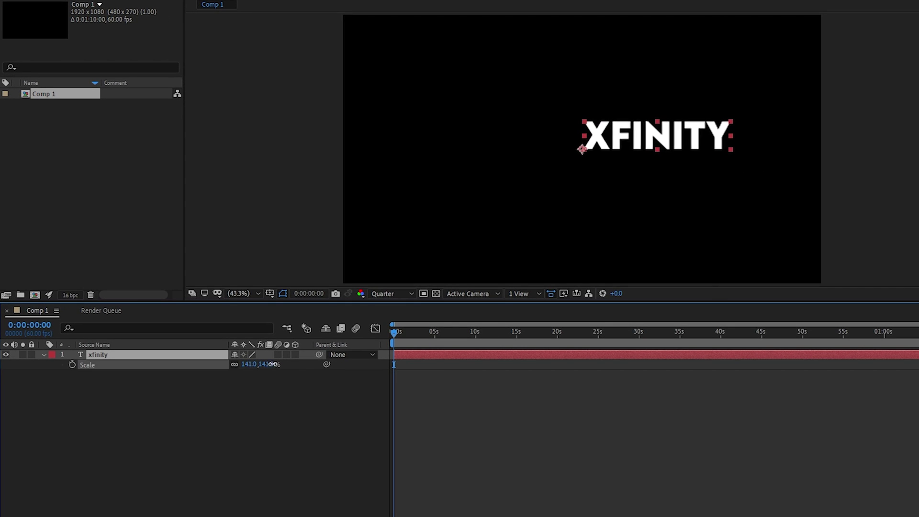
left_click_drag(272, 363, 328, 369)
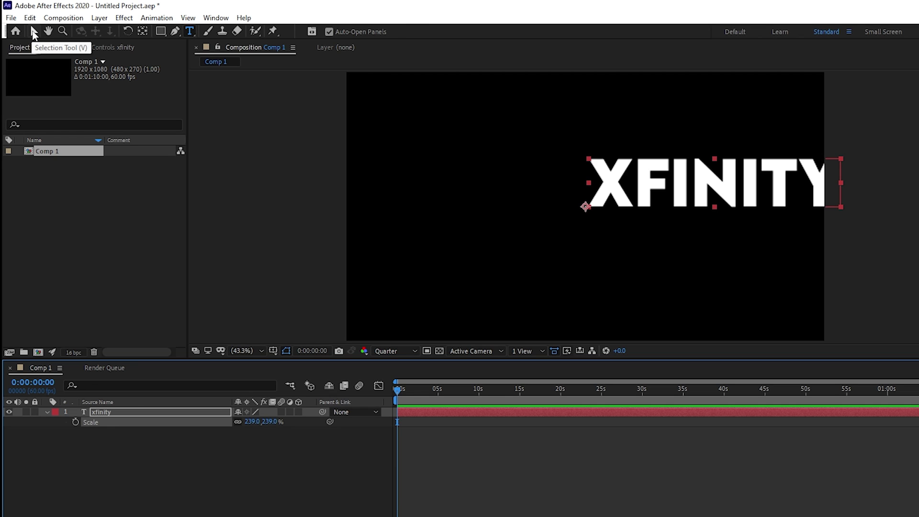
Step: Centre XFINITY in the comp with the Selection tool and set preview resolution to Full
left_click(34, 33)
left_click_drag(728, 181, 622, 202)
left_click(326, 457)
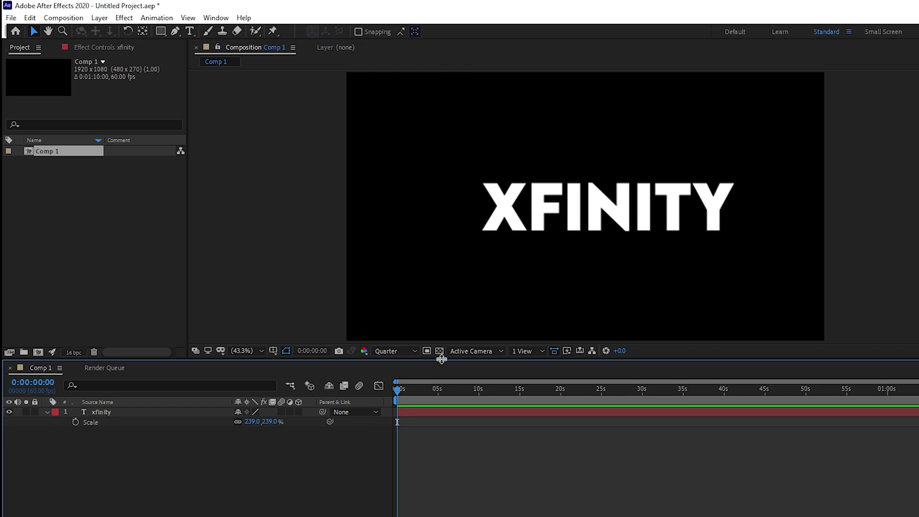
left_click(397, 350)
left_click(404, 377)
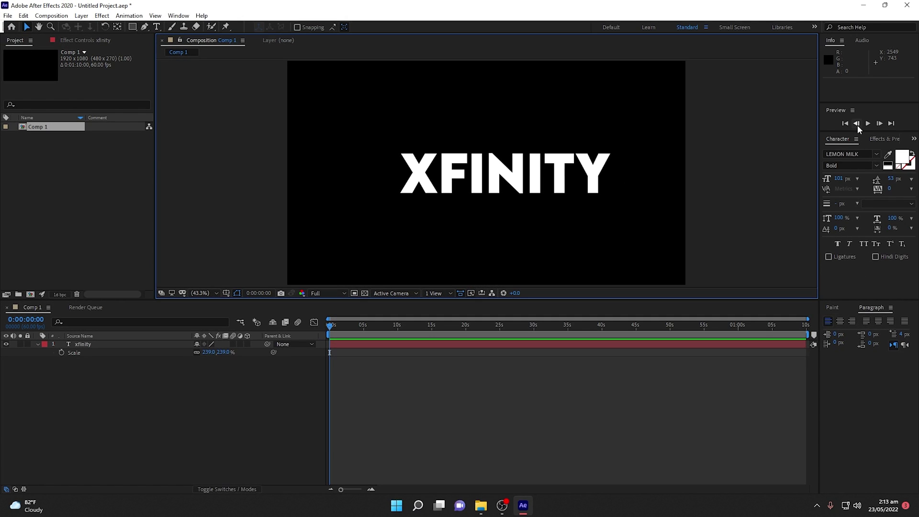
left_click(884, 138)
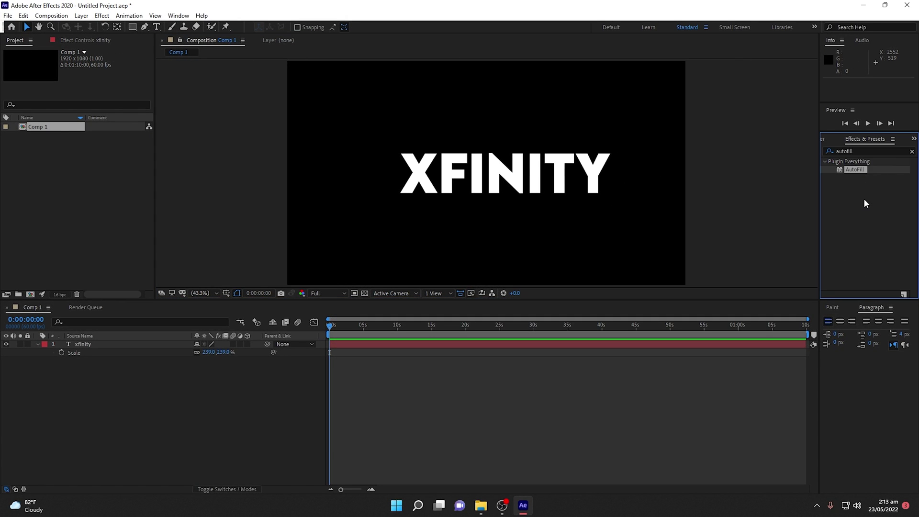
Step: Apply AutoFill to the XFINITY layer, place its growth point on the X, and preview
left_click_drag(855, 169, 99, 347)
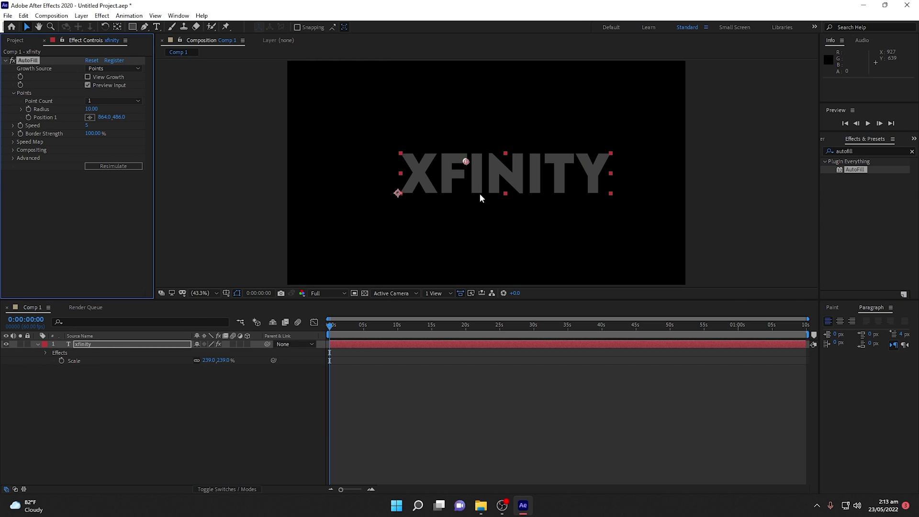
left_click_drag(466, 163, 410, 161)
mouse_move(332, 326)
left_mouse_down()
mouse_move(381, 325)
mouse_move(329, 326)
left_mouse_up()
key("space")
key("space")
key("space")
key("space")
key("space")
key("space")
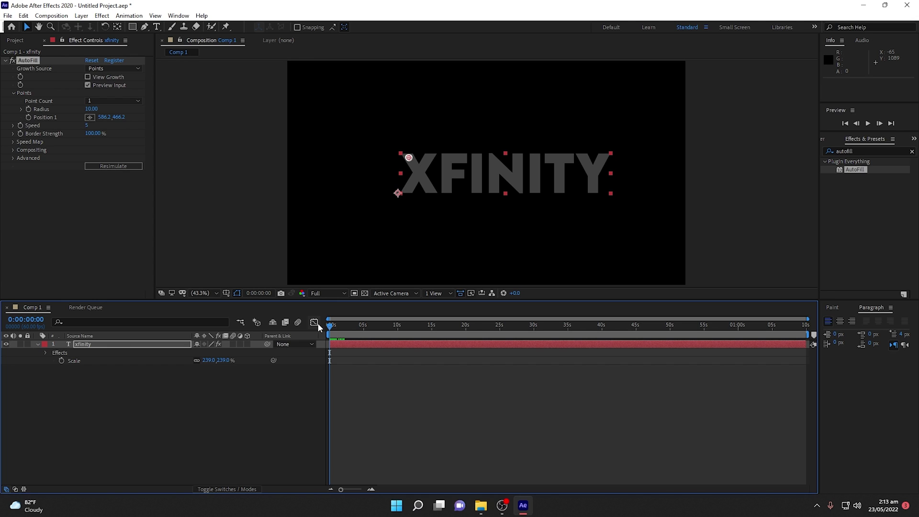
Step: Click through entries in the Effects & Presets panel
left_click(858, 201)
left_click(857, 172)
left_click(858, 198)
left_click(857, 171)
left_click(856, 203)
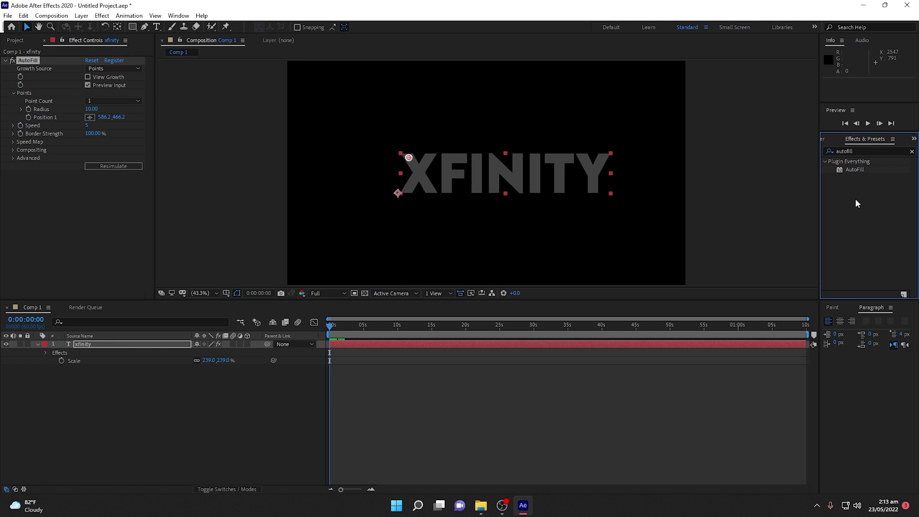